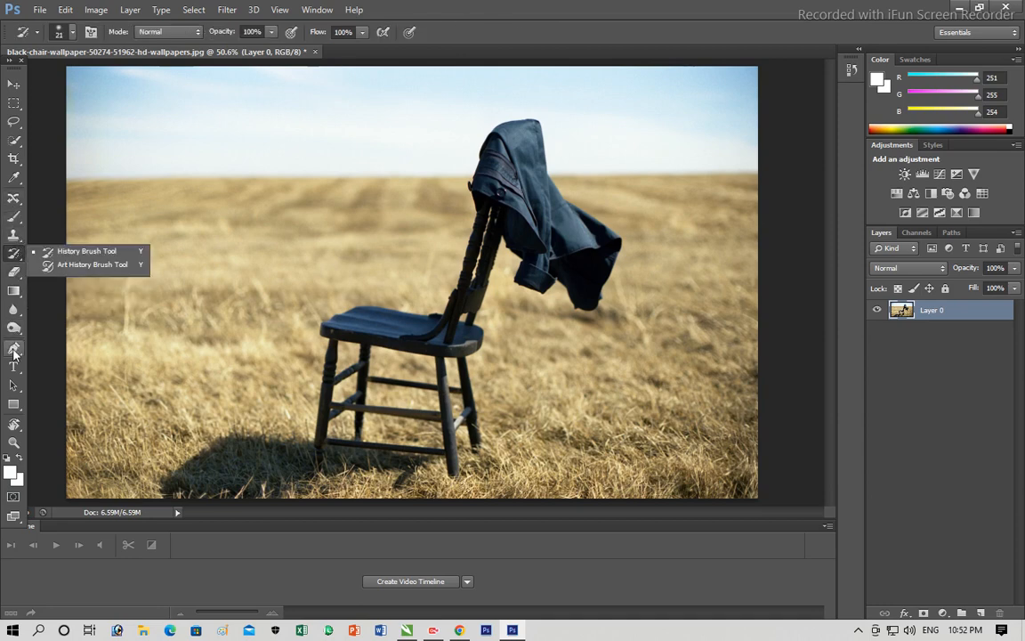
left_click(13, 203)
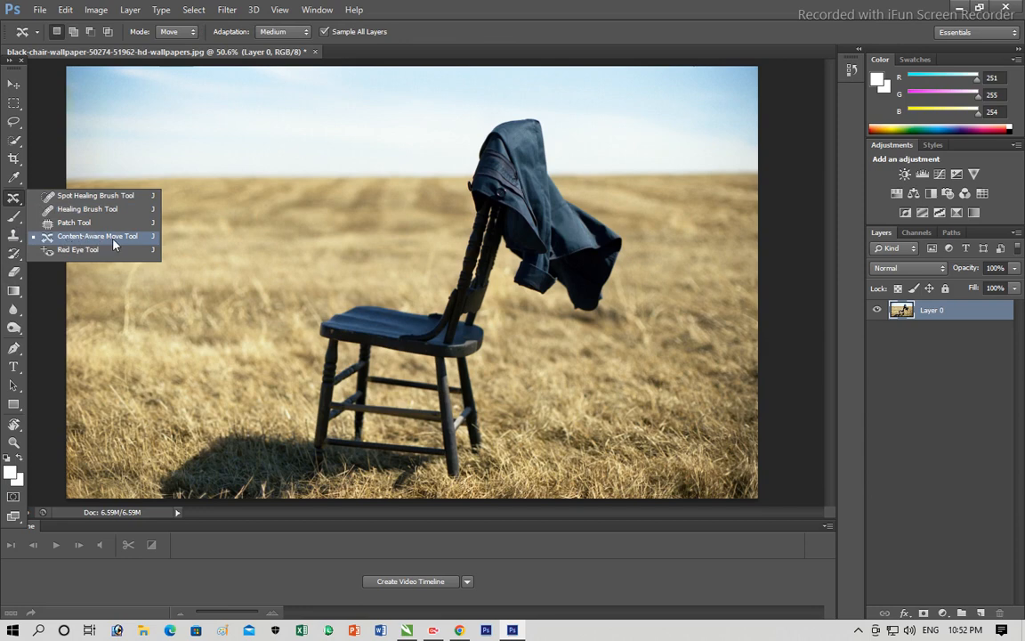
left_click(13, 83)
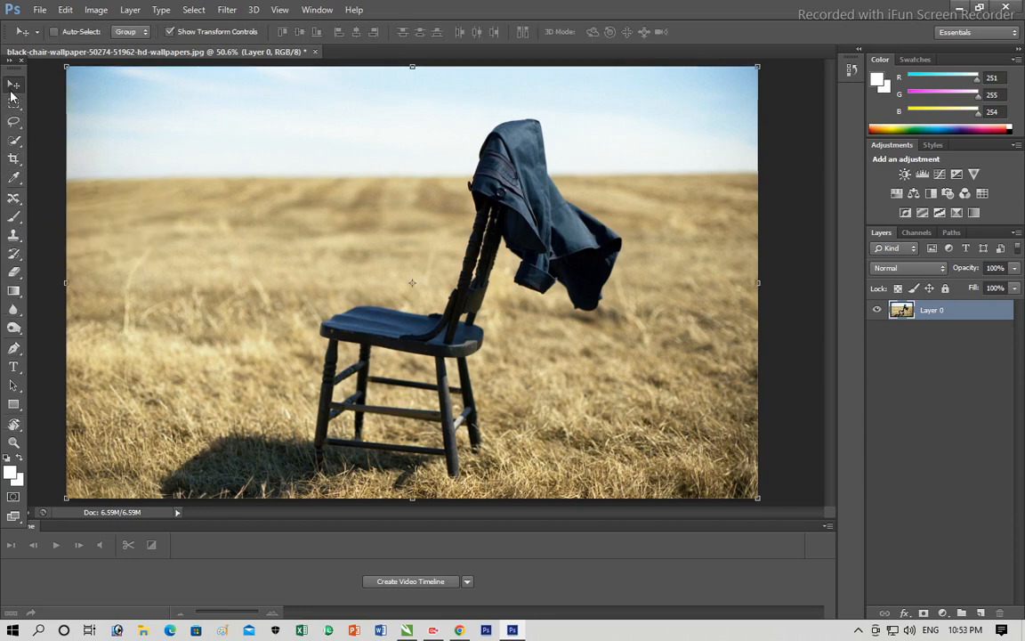
- Outline the chair seat with the Content-Aware Move Tool, fill the selection using Content-Aware, and deselect
left_click(16, 198)
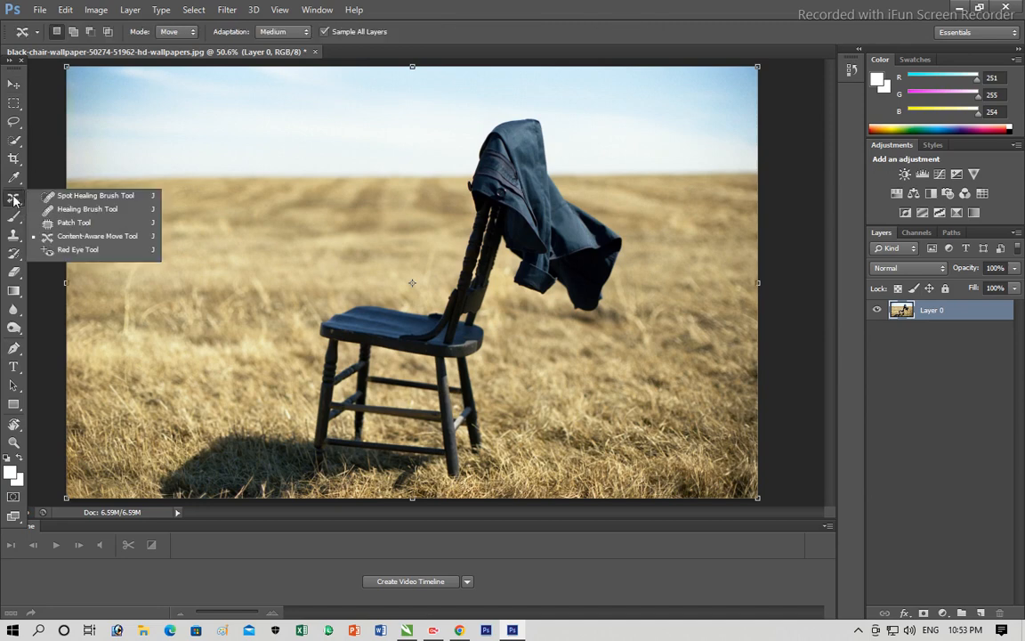
left_click(85, 237)
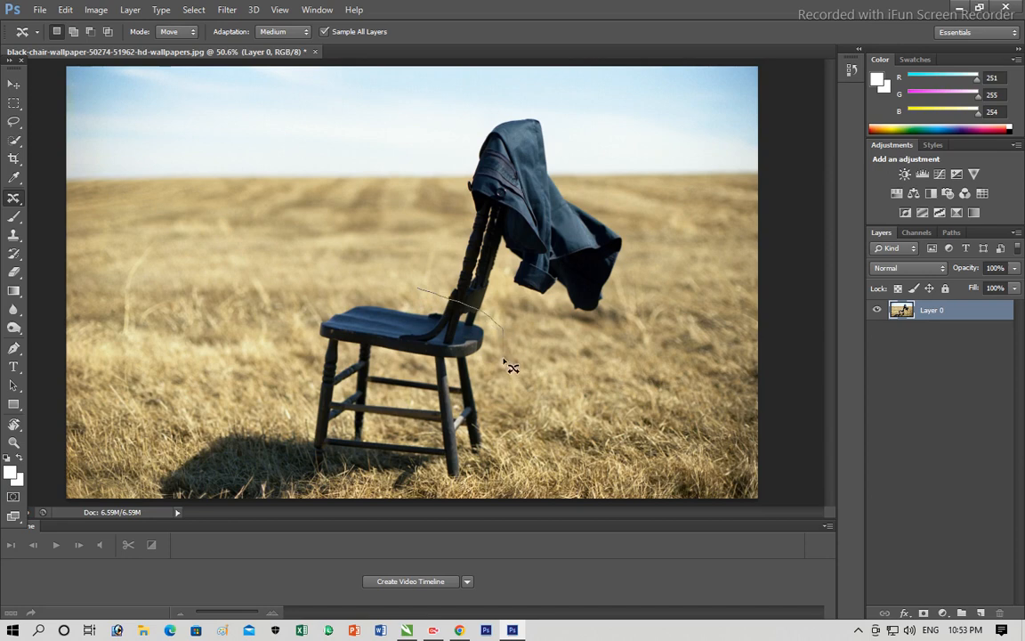
left_click_drag(362, 375, 321, 328)
left_click_drag(362, 295, 400, 293)
key("i")
key("shift+F5")
left_click(496, 190)
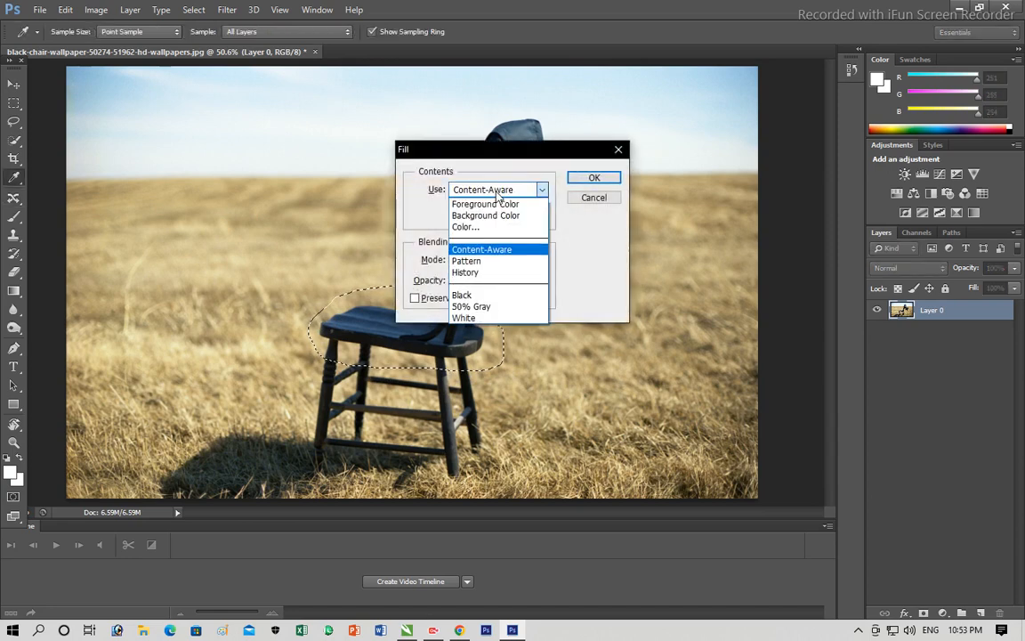
left_click(484, 251)
left_click(593, 178)
key("j")
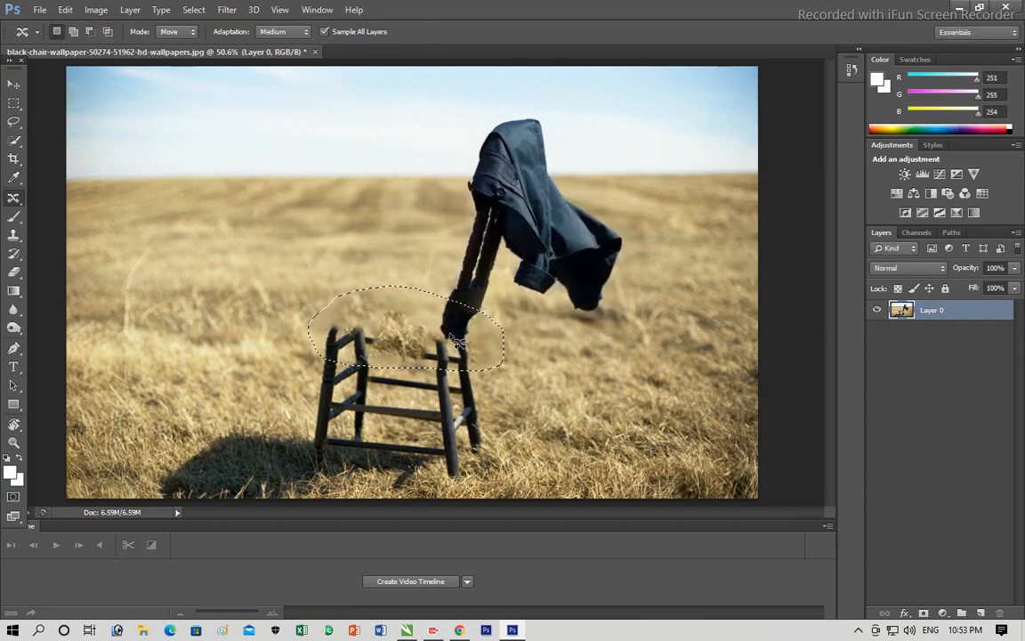
key("ctrl+d")
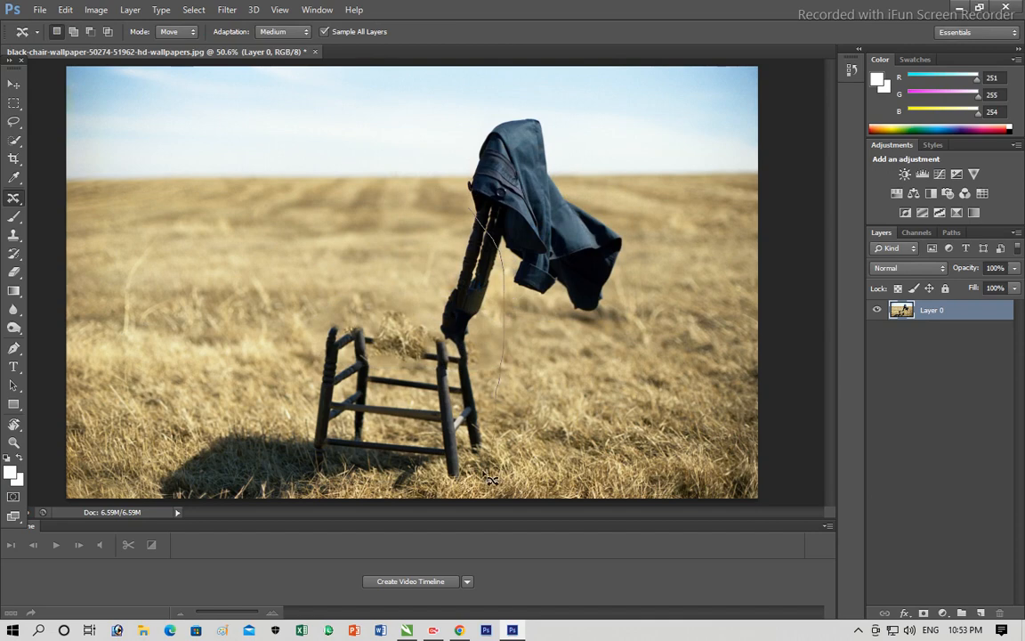
- Outline the remaining chair legs and backrest, replace them with a Content-Aware fill, and deselect
mouse_move(374, 488)
left_mouse_down()
mouse_move(302, 458)
mouse_move(282, 311)
mouse_move(307, 272)
left_mouse_up()
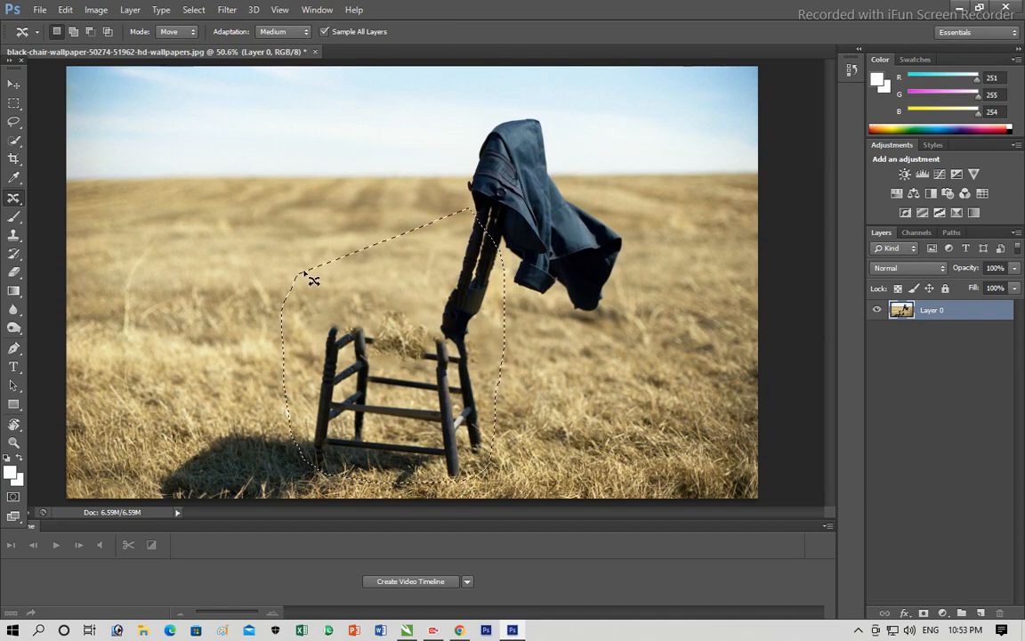
key("shift+F5")
left_click(590, 176)
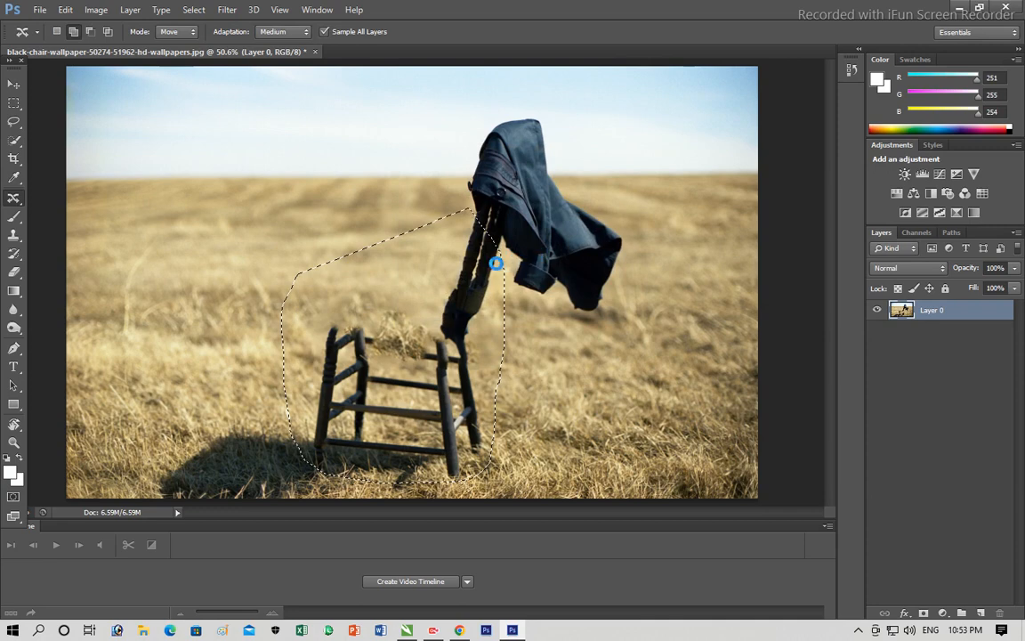
key("ctrl+d")
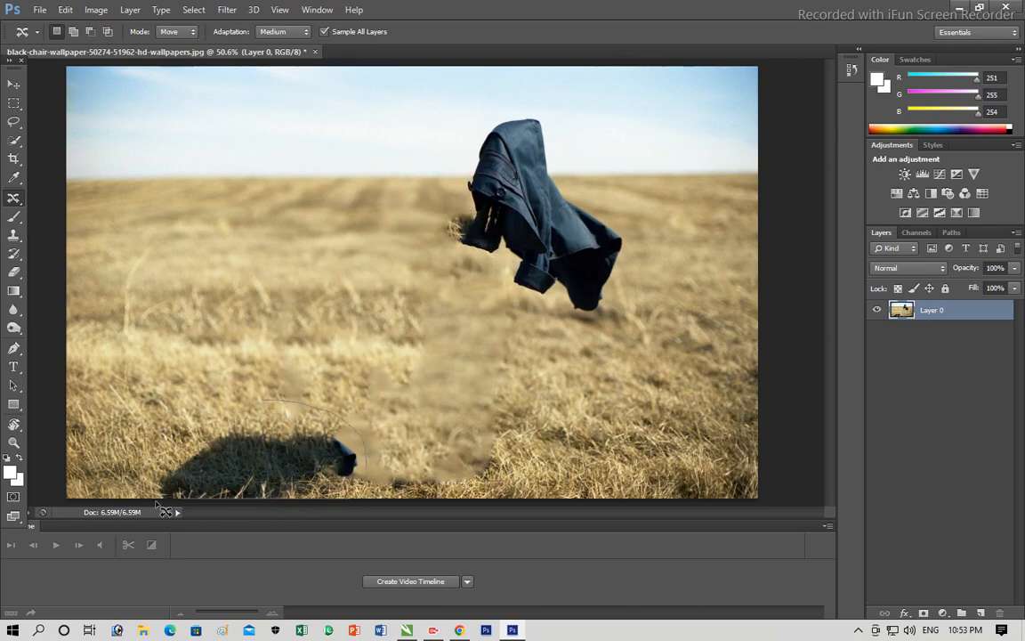
- Outline the chair's shadow and the leftover leg piece, replace them with a Content-Aware fill, and deselect
left_click_drag(205, 416, 206, 414)
key("shift+F5")
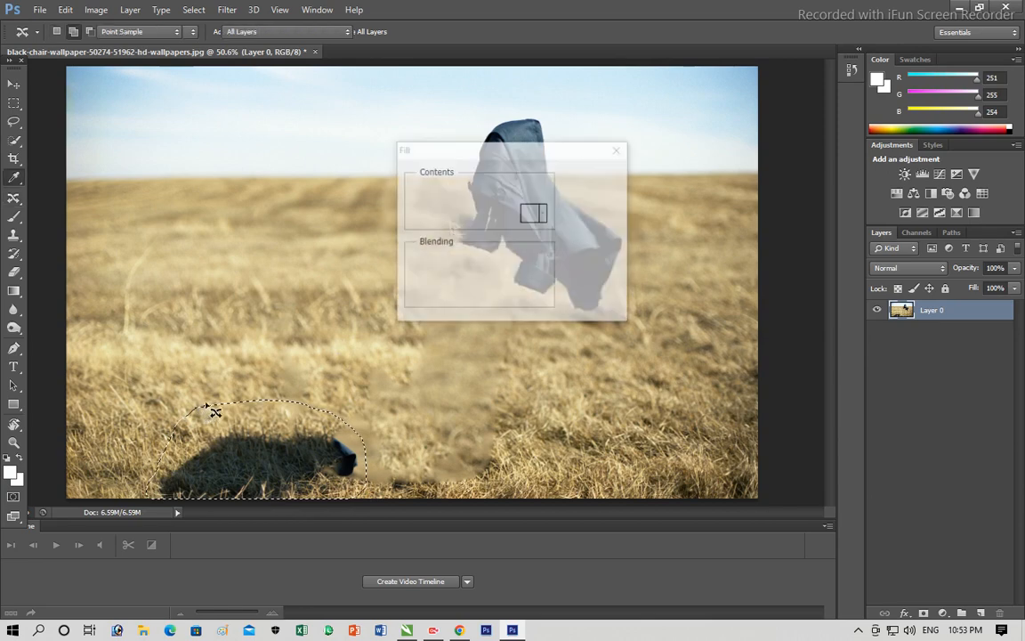
key("Return")
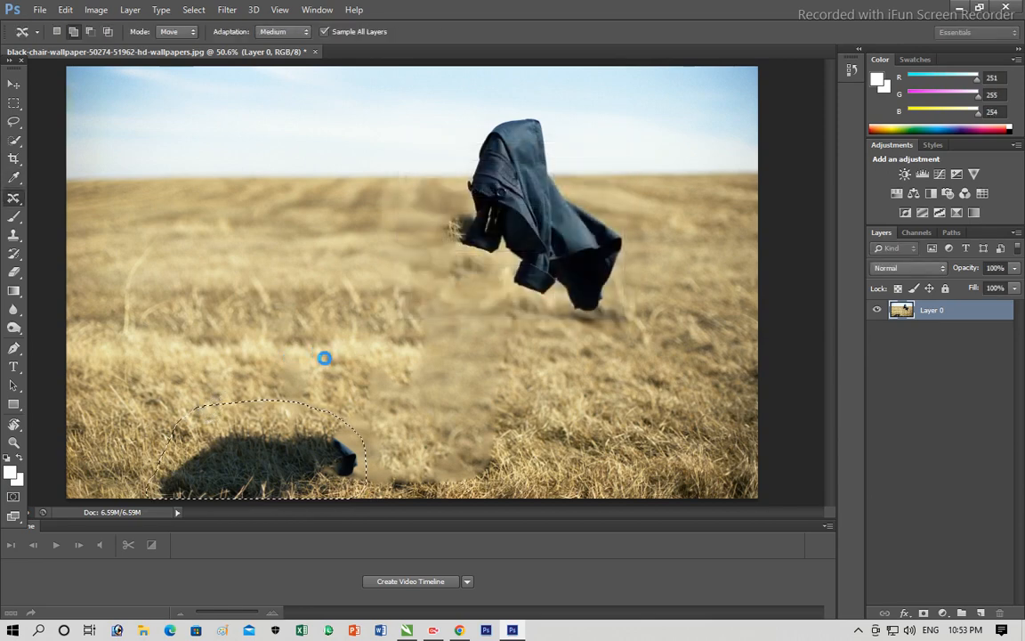
key("ctrl+d")
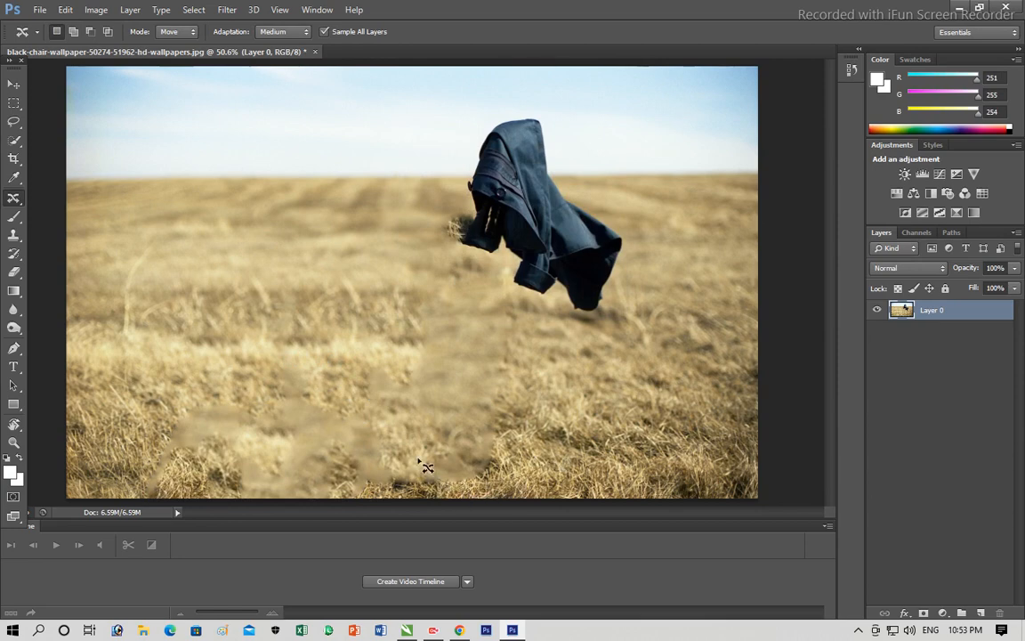
- Outline the dark grass patch at the lower centre of the photo, apply a Content-Aware fill, and deselect
left_click_drag(445, 388, 526, 378)
key("shift+F5")
key("Return")
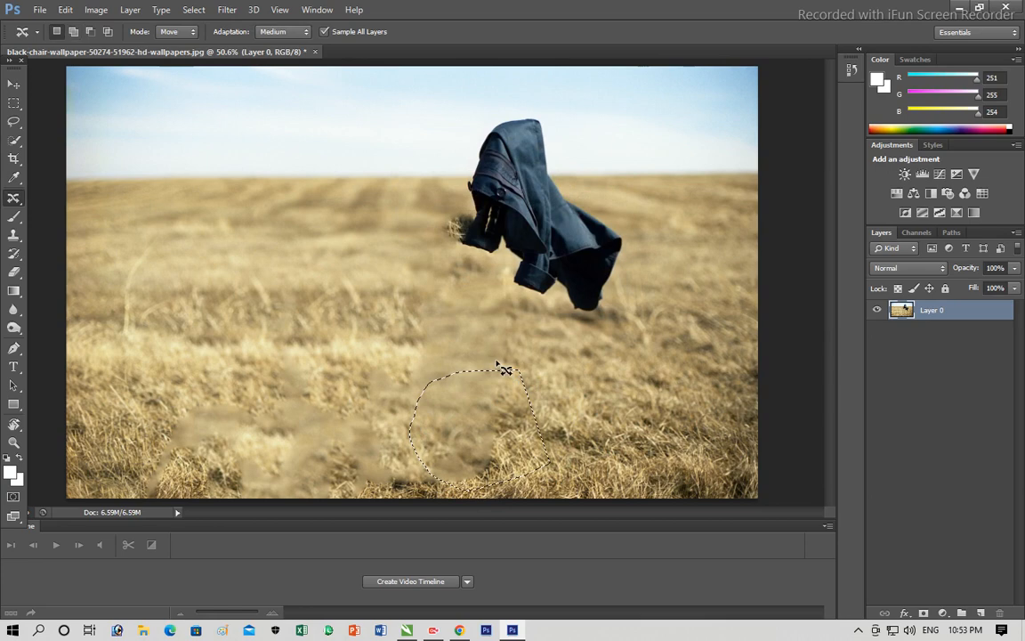
key("ctrl+d")
- Clone sharp grass over the blurred lower-centre patch with the Clone Stamp Tool, enlarging the brush to 125
left_click(14, 235)
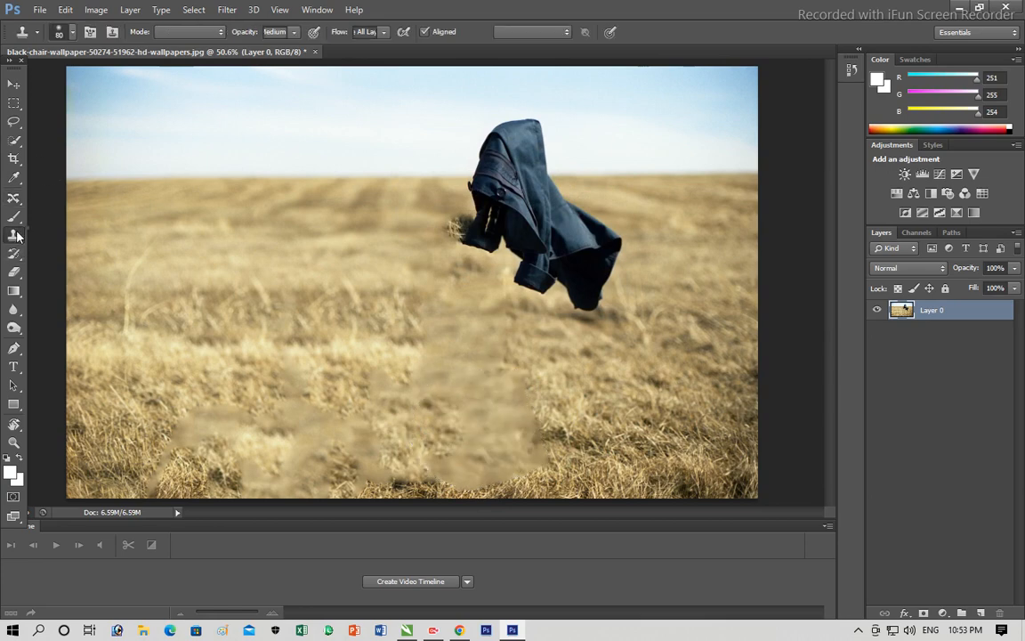
left_click(85, 233)
left_click(589, 472, "alt")
mouse_move(548, 462)
left_mouse_down()
mouse_move(503, 483)
mouse_move(482, 482)
mouse_move(549, 452)
mouse_move(490, 449)
mouse_move(478, 481)
mouse_move(537, 415)
mouse_move(499, 462)
left_mouse_up()
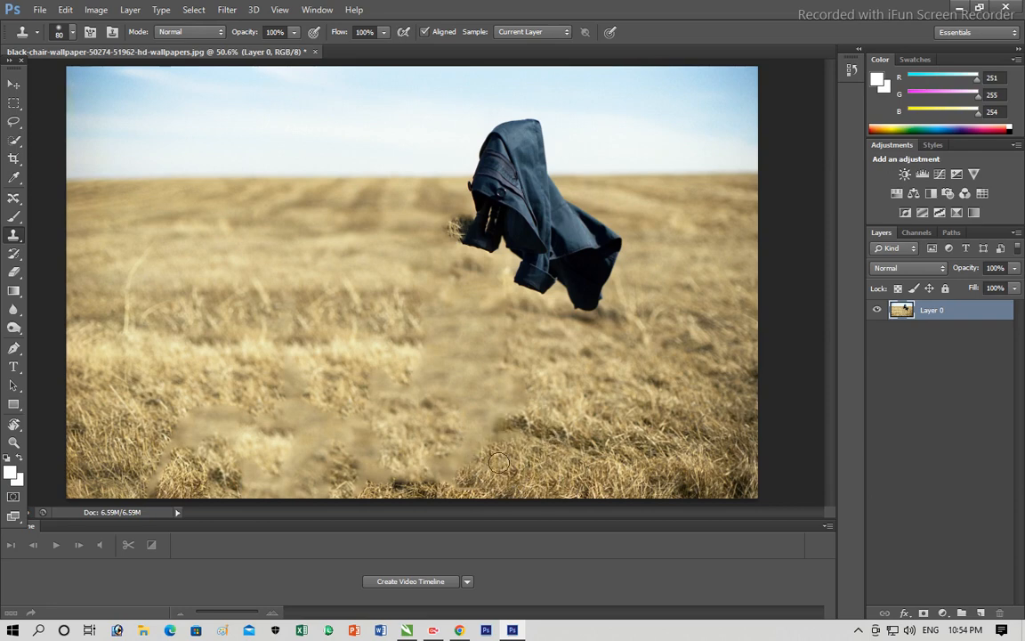
mouse_move(513, 436)
left_mouse_down()
mouse_move(469, 453)
mouse_move(471, 441)
mouse_move(460, 463)
mouse_move(425, 462)
mouse_move(541, 414)
mouse_move(485, 424)
mouse_move(439, 417)
mouse_move(429, 444)
mouse_move(403, 432)
mouse_move(407, 458)
mouse_move(358, 461)
mouse_move(461, 395)
mouse_move(498, 409)
mouse_move(471, 371)
left_mouse_up()
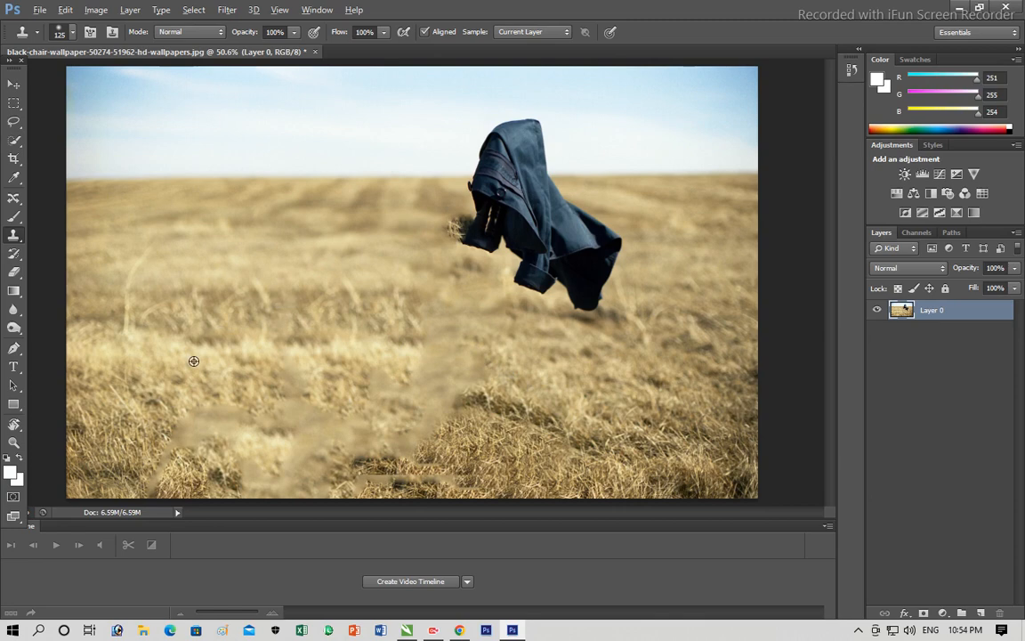
- Clone grass from the photo's left side over the blurred area where the chair's shadow was
left_click(142, 412, "alt")
mouse_move(156, 401)
left_mouse_down()
mouse_move(156, 471)
mouse_move(173, 419)
mouse_move(224, 388)
mouse_move(232, 422)
mouse_move(265, 454)
mouse_move(245, 444)
mouse_move(235, 420)
mouse_move(205, 419)
mouse_move(218, 446)
left_mouse_up()
left_click_drag(220, 392, 284, 426)
left_click_drag(212, 426, 157, 418)
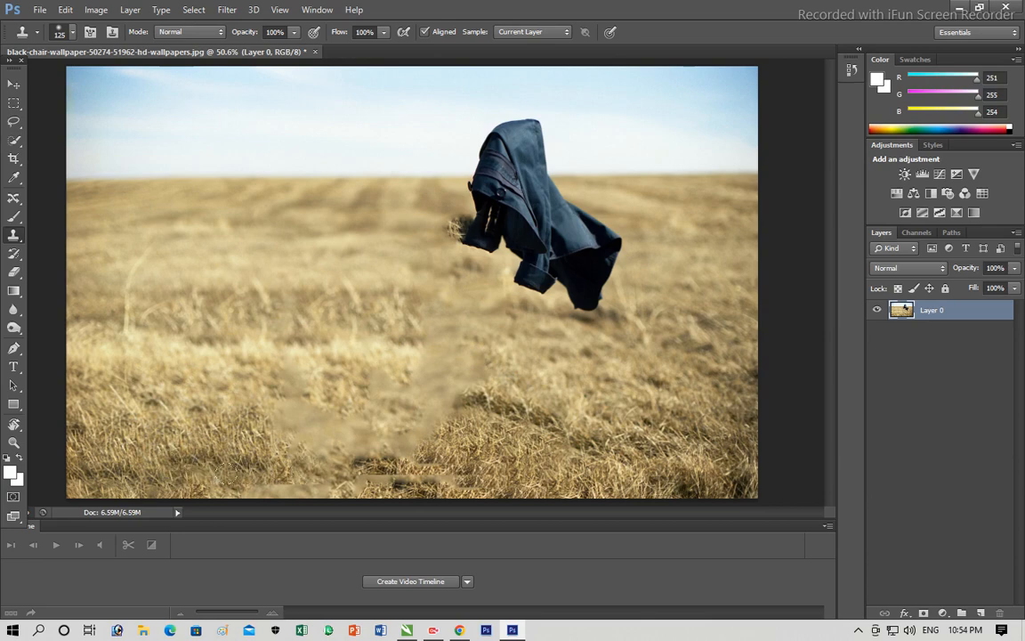
- Clone grass from the lower right of the field over the blurred strip along the bottom centre
left_click(571, 470, "alt")
left_click_drag(479, 478, 386, 478)
left_click_drag(446, 440, 407, 448)
mouse_move(378, 391)
left_mouse_down()
mouse_move(325, 396)
mouse_move(298, 427)
mouse_move(307, 441)
mouse_move(280, 423)
left_mouse_up()
left_click_drag(280, 481, 355, 479)
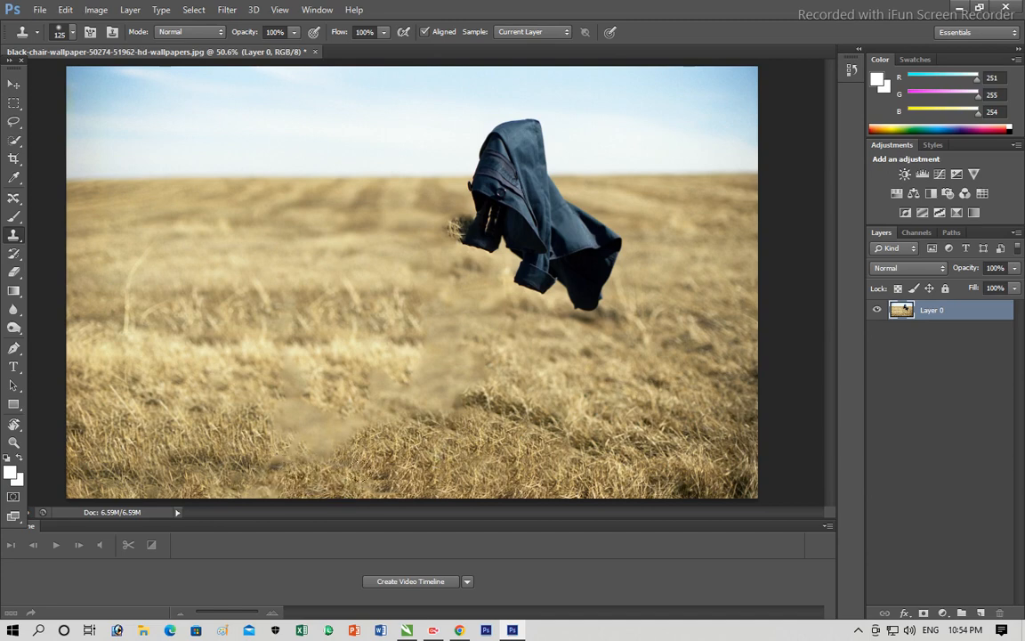
- Clone the coarse grass texture from right of centre over the middle and left parts of the field
left_click(586, 414, "alt")
mouse_move(599, 403)
left_mouse_down()
mouse_move(499, 358)
mouse_move(432, 346)
mouse_move(376, 353)
mouse_move(368, 382)
mouse_move(460, 404)
left_mouse_up()
mouse_move(428, 350)
left_mouse_down()
mouse_move(407, 375)
mouse_move(332, 331)
left_mouse_up()
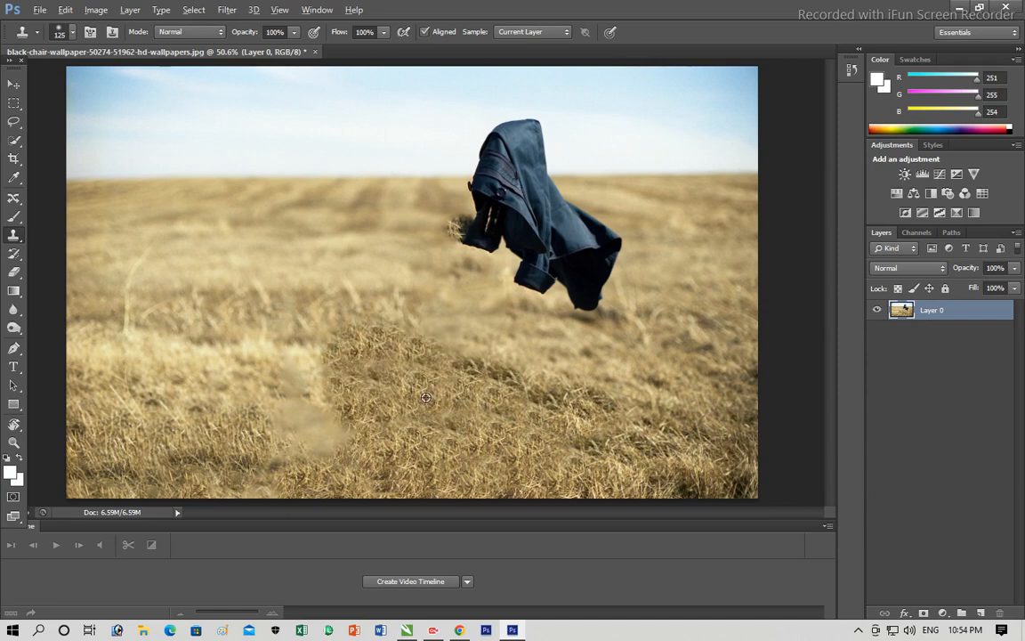
mouse_move(324, 424)
left_mouse_down()
mouse_move(296, 415)
mouse_move(318, 404)
mouse_move(307, 379)
mouse_move(312, 407)
mouse_move(248, 402)
mouse_move(269, 436)
mouse_move(254, 448)
mouse_move(228, 433)
left_mouse_up()
mouse_move(331, 433)
left_mouse_down()
mouse_move(316, 383)
mouse_move(243, 398)
mouse_move(233, 365)
mouse_move(341, 370)
mouse_move(280, 358)
mouse_move(236, 333)
mouse_move(282, 321)
left_mouse_up()
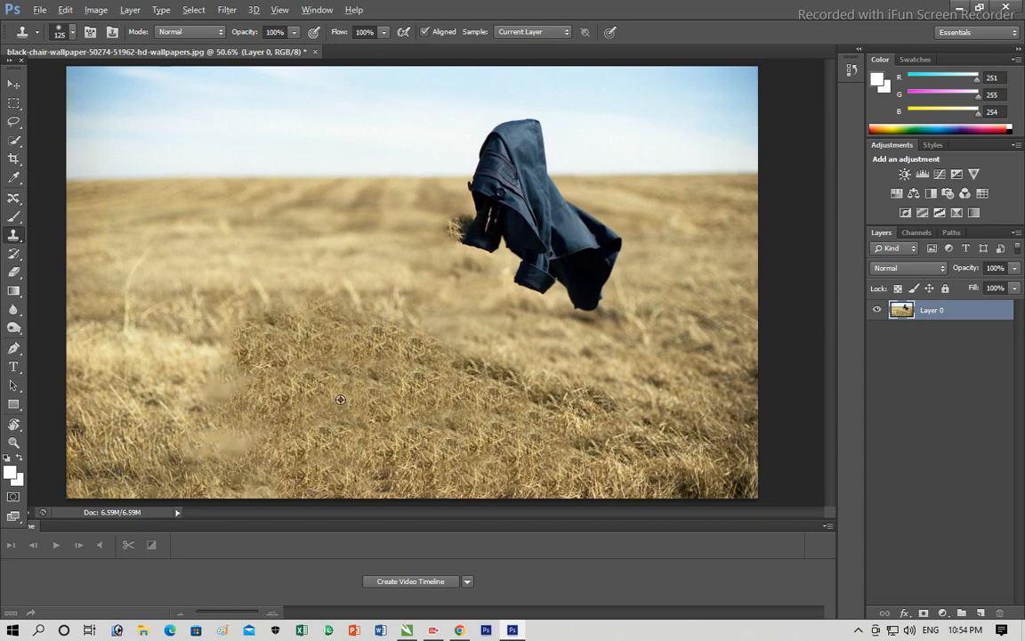
mouse_move(254, 368)
left_mouse_down()
mouse_move(220, 419)
mouse_move(257, 389)
mouse_move(248, 418)
mouse_move(197, 417)
mouse_move(241, 423)
mouse_move(209, 384)
mouse_move(198, 388)
mouse_move(178, 443)
left_mouse_up()
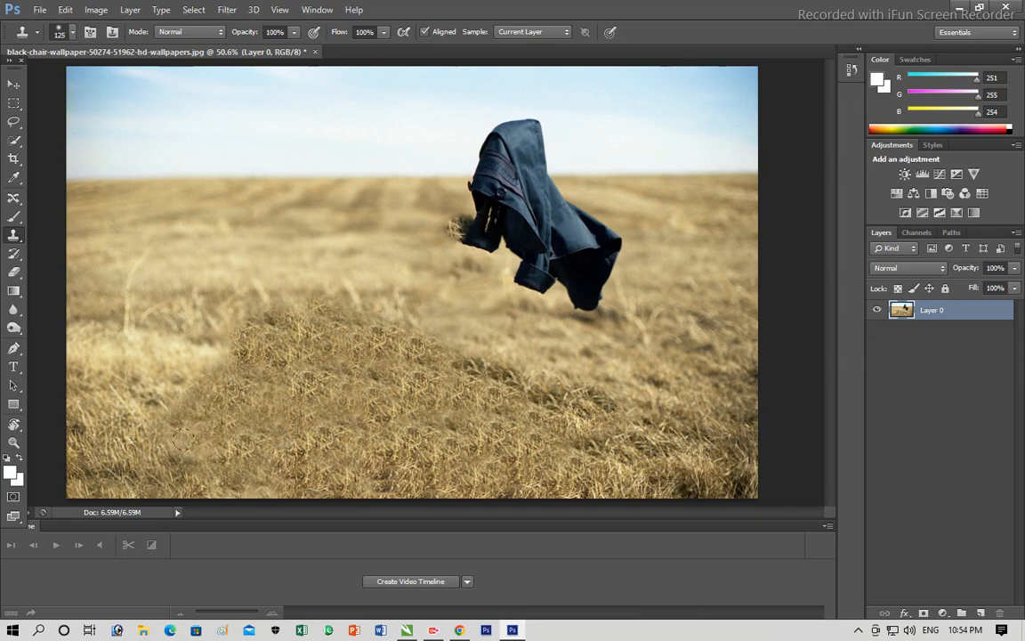
- Clone grass sampled near the bottom edge across the lower field toward the photo's left edge
left_click(537, 475, "alt")
mouse_move(480, 427)
left_mouse_down()
mouse_move(392, 392)
mouse_move(375, 374)
mouse_move(276, 387)
mouse_move(204, 448)
mouse_move(148, 454)
left_mouse_up()
left_click_drag(606, 436, 94, 433)
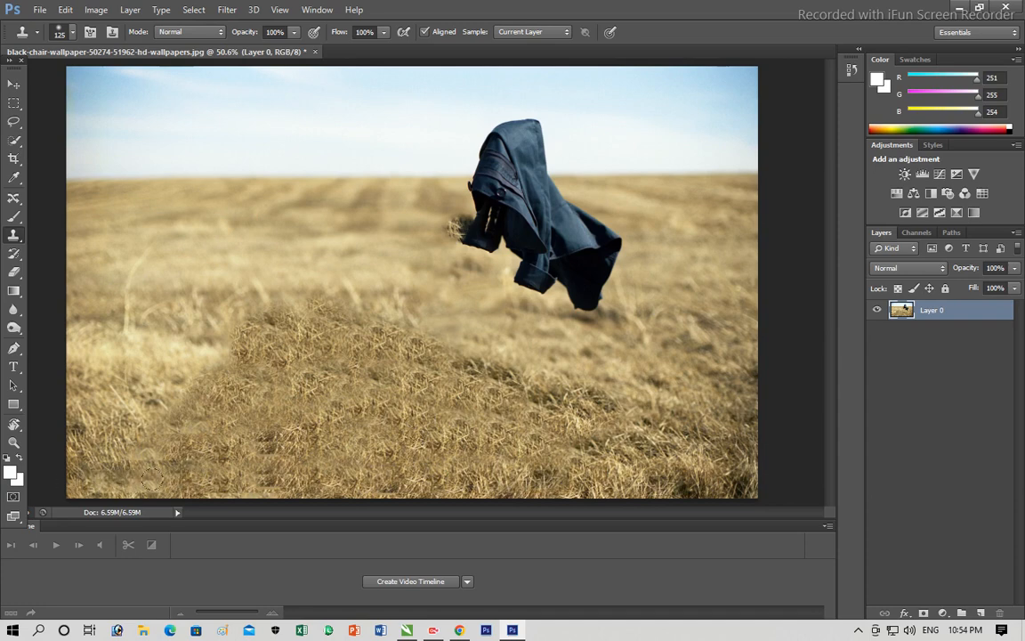
left_click_drag(338, 479, 100, 473)
left_click_drag(311, 452, 162, 456)
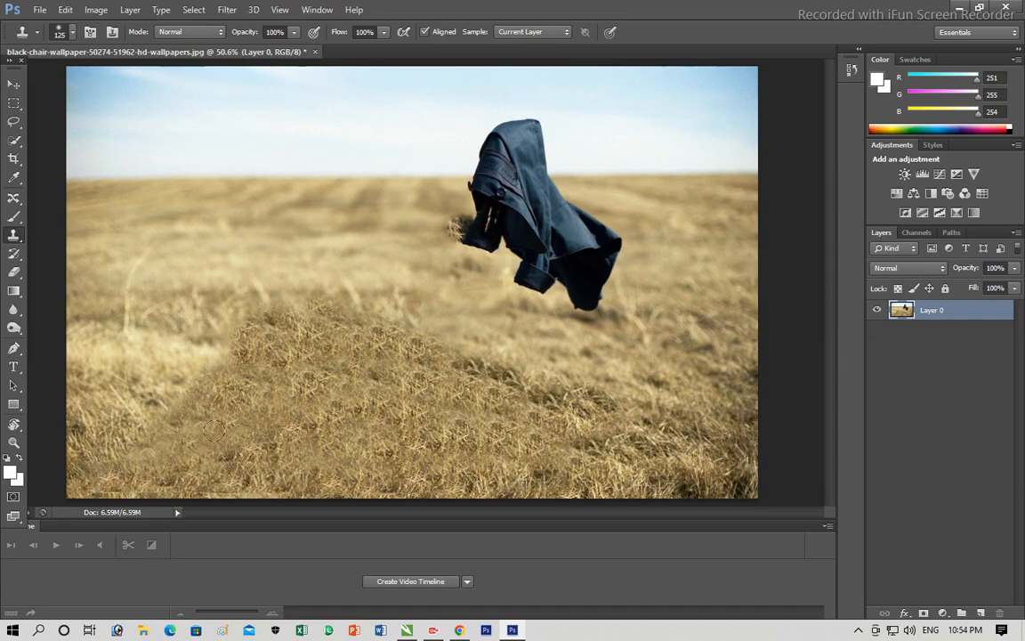
- Clone coarse grass over the left-centre of the field, extending the texture upward and toward the left edge
left_click(243, 391, "alt")
mouse_move(198, 347)
left_mouse_down()
mouse_move(109, 342)
mouse_move(233, 315)
left_mouse_up()
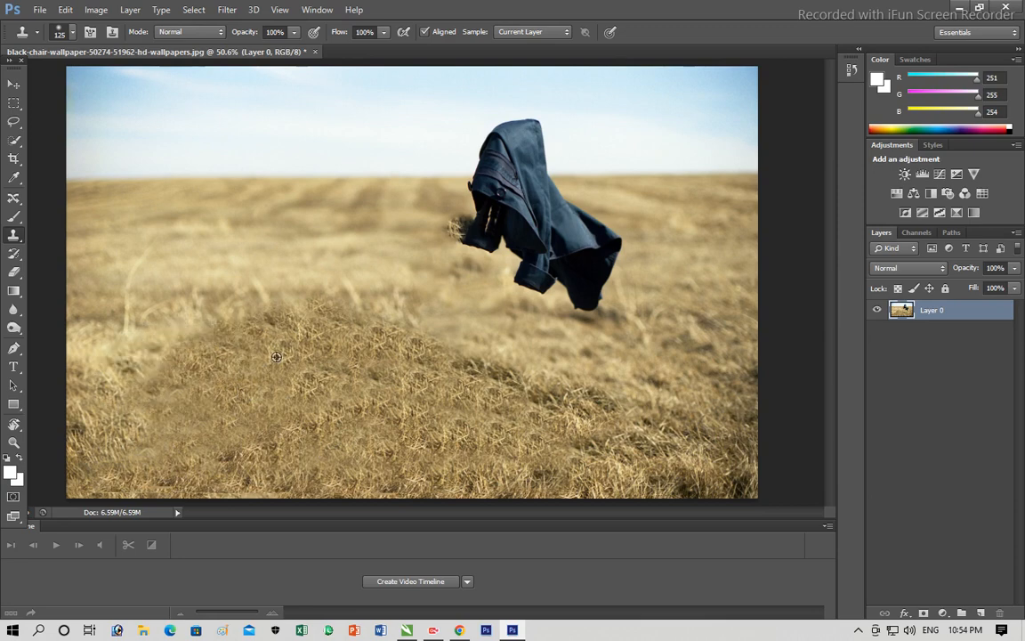
left_click(546, 406, "alt")
mouse_move(559, 377)
left_mouse_down()
mouse_move(422, 322)
mouse_move(269, 289)
mouse_move(145, 340)
mouse_move(191, 330)
mouse_move(272, 275)
mouse_move(485, 302)
mouse_move(294, 263)
mouse_move(145, 330)
mouse_move(74, 318)
mouse_move(116, 310)
left_mouse_up()
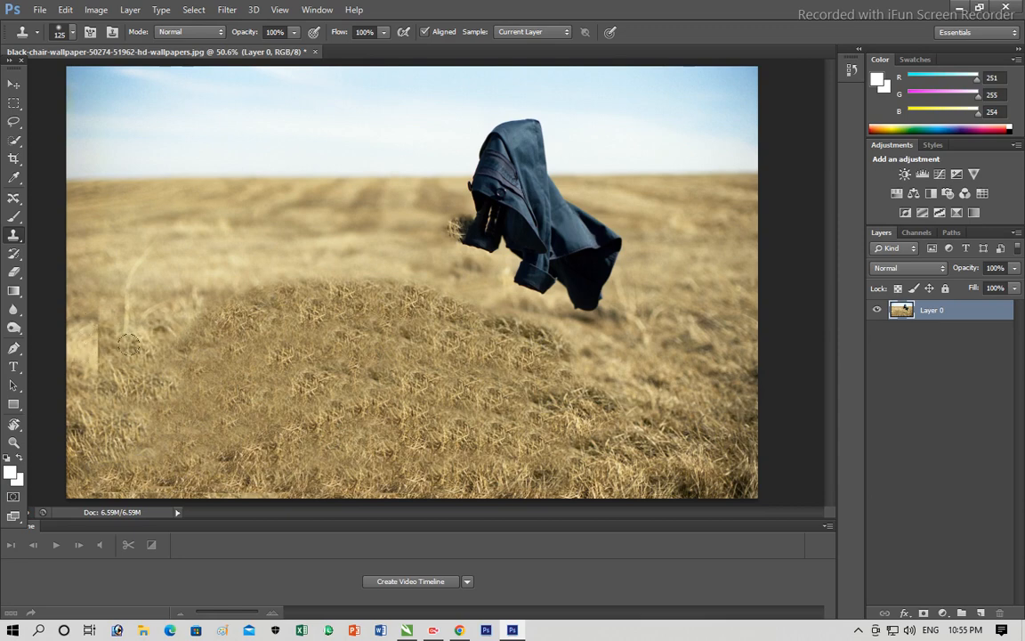
- Extend the cloned grass texture up to the horizon on the left and over the field around the coat
mouse_move(202, 330)
left_mouse_down()
mouse_move(112, 302)
mouse_move(75, 330)
mouse_move(143, 370)
mouse_move(176, 305)
mouse_move(84, 271)
mouse_move(203, 254)
mouse_move(249, 278)
mouse_move(174, 253)
mouse_move(84, 258)
mouse_move(86, 231)
mouse_move(423, 272)
mouse_move(632, 356)
mouse_move(708, 356)
mouse_move(659, 290)
mouse_move(632, 227)
mouse_move(663, 174)
left_mouse_up()
left_click(302, 318, "alt")
mouse_move(726, 182)
left_mouse_down()
mouse_move(730, 248)
mouse_move(641, 268)
mouse_move(637, 336)
left_mouse_up()
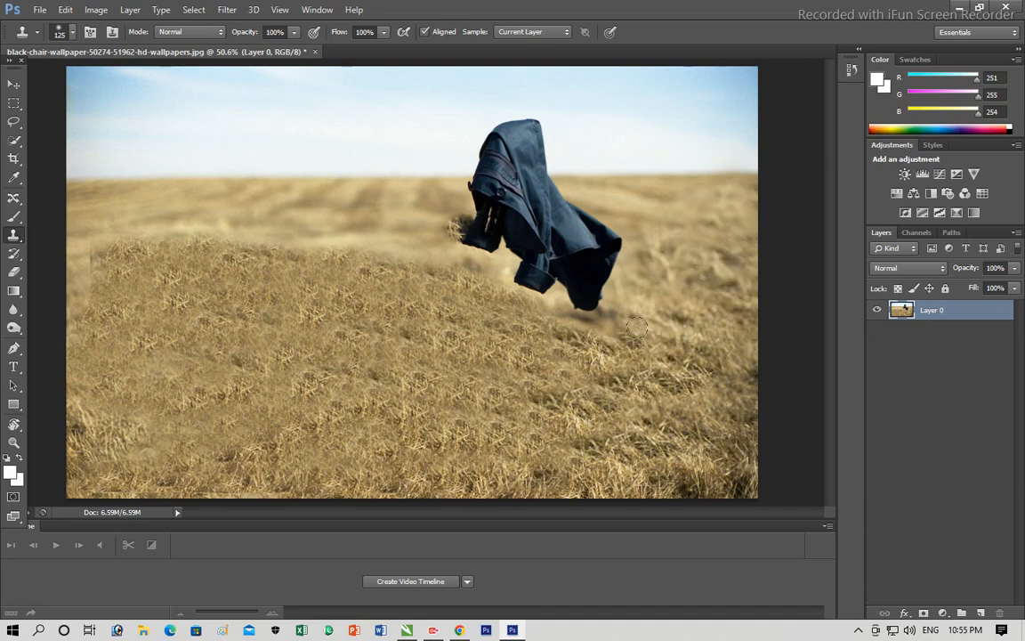
mouse_move(365, 214)
left_mouse_down()
mouse_move(360, 222)
mouse_move(294, 209)
mouse_move(267, 178)
mouse_move(232, 230)
mouse_move(147, 214)
mouse_move(222, 174)
mouse_move(124, 178)
mouse_move(74, 234)
mouse_move(101, 253)
mouse_move(95, 273)
left_mouse_up()
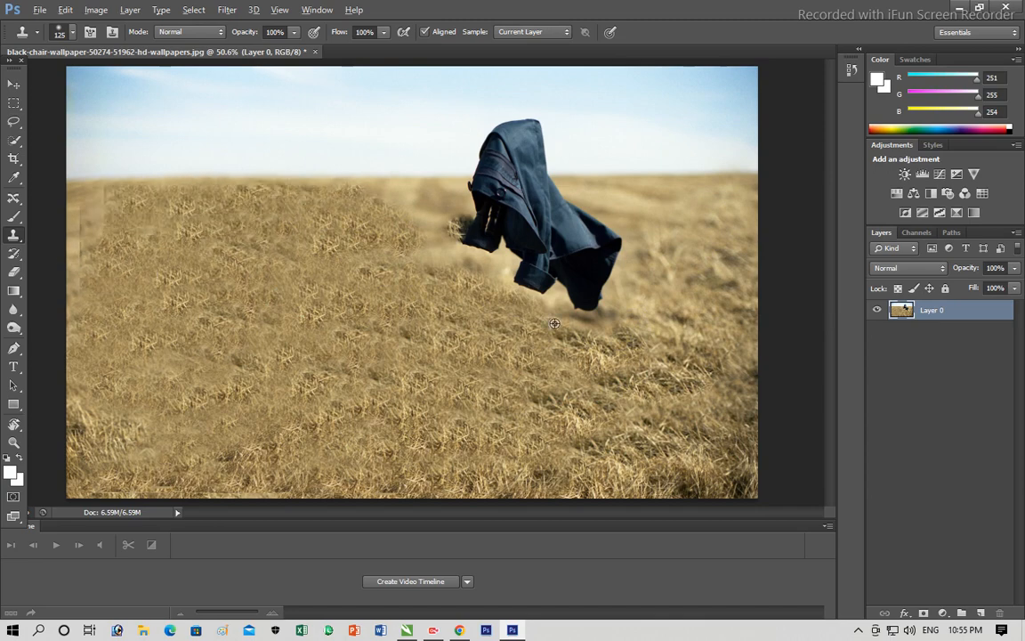
- Clone grass along the coat's left, lower and right sides to cover the stray tuft and the shadow below it
left_click(506, 309, "alt")
left_click(379, 270, "alt")
mouse_move(383, 241)
left_mouse_down()
mouse_move(392, 232)
mouse_move(349, 175)
mouse_move(434, 193)
mouse_move(401, 214)
mouse_move(467, 285)
mouse_move(571, 327)
left_mouse_up()
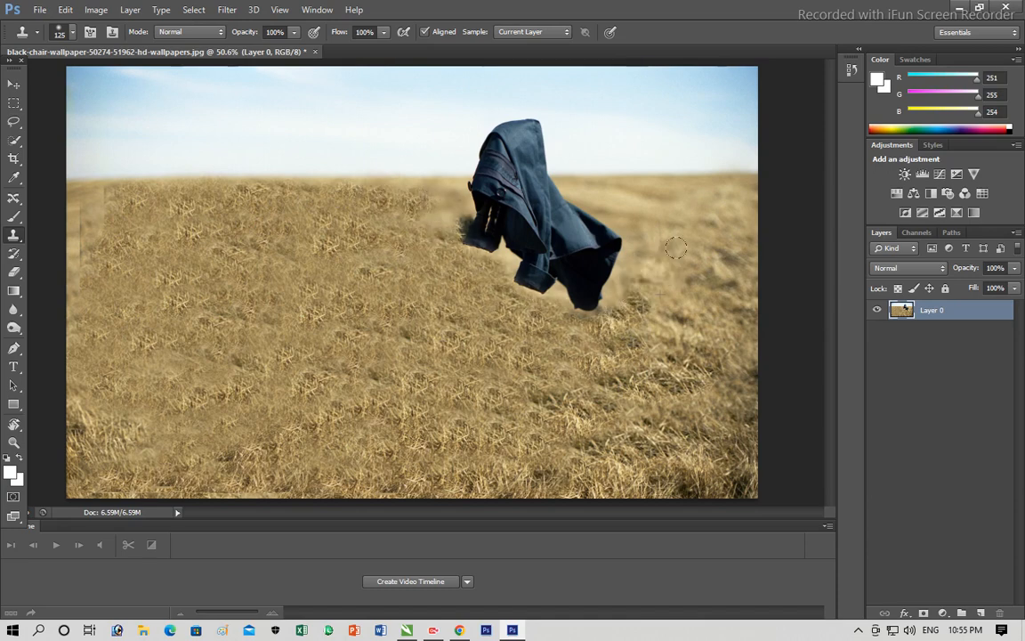
left_click(649, 344, "alt")
mouse_move(630, 311)
left_mouse_down()
mouse_move(632, 259)
mouse_move(612, 323)
mouse_move(637, 291)
left_mouse_up()
left_click(679, 270, "alt")
left_click_drag(669, 221, 610, 203)
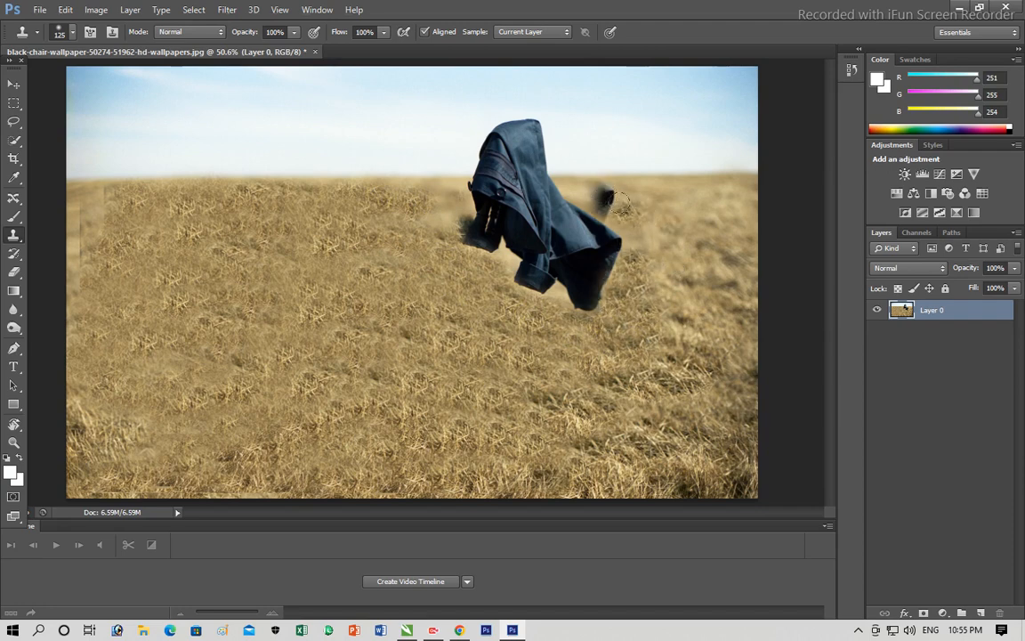
key("ctrl+z")
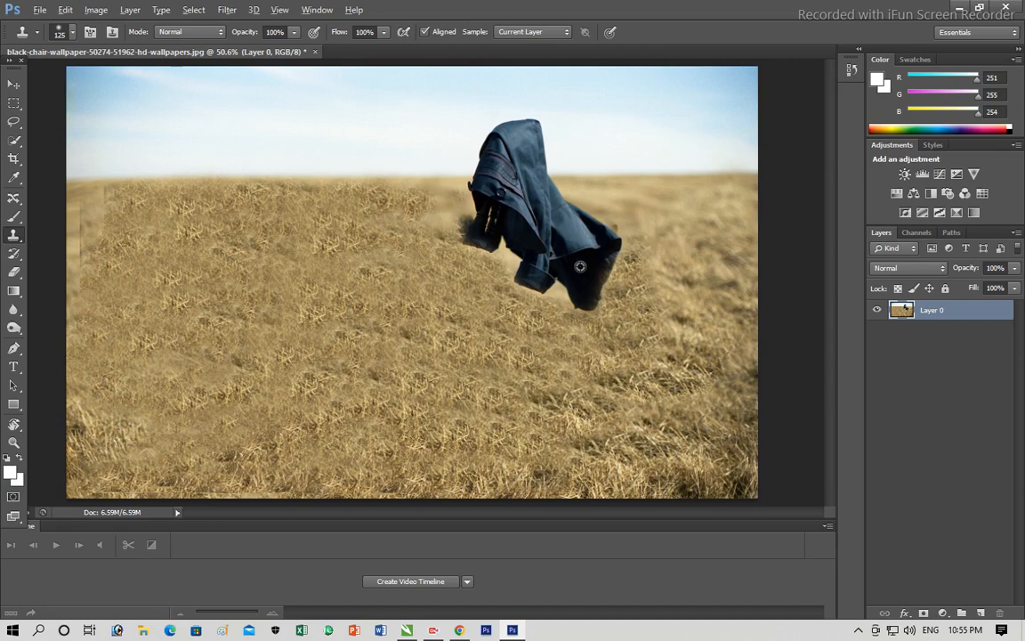
- Reduce the clone brush to 50 and clone dark fabric along the coat's lower-right and lower-left edges
key("bracketleft")
key("bracketleft")
key("bracketleft")
key("bracketleft")
key("bracketleft")
left_click_drag(612, 262, 590, 302)
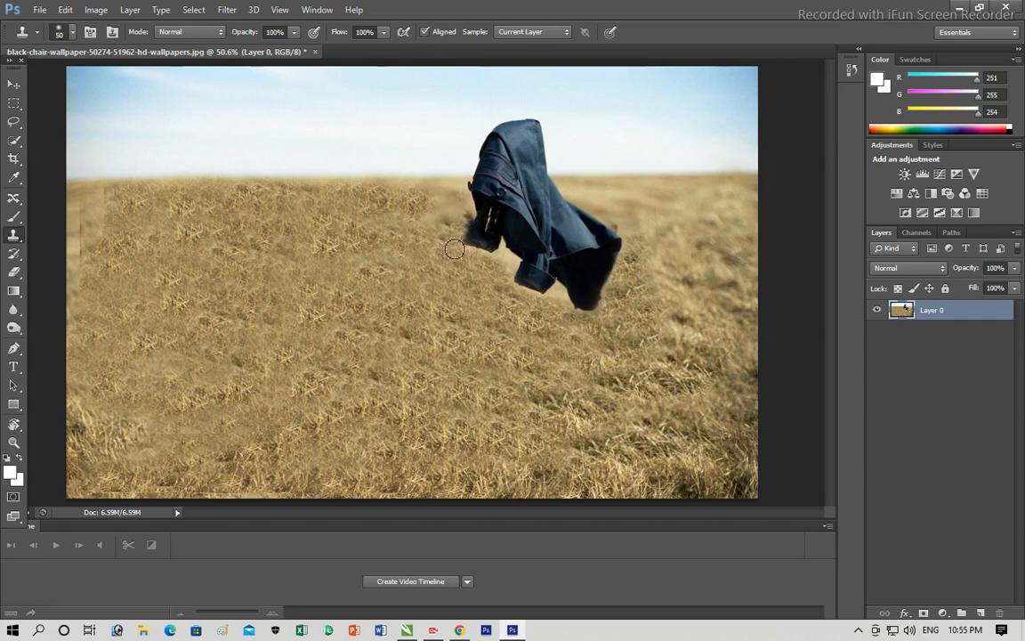
left_click_drag(474, 240, 492, 267)
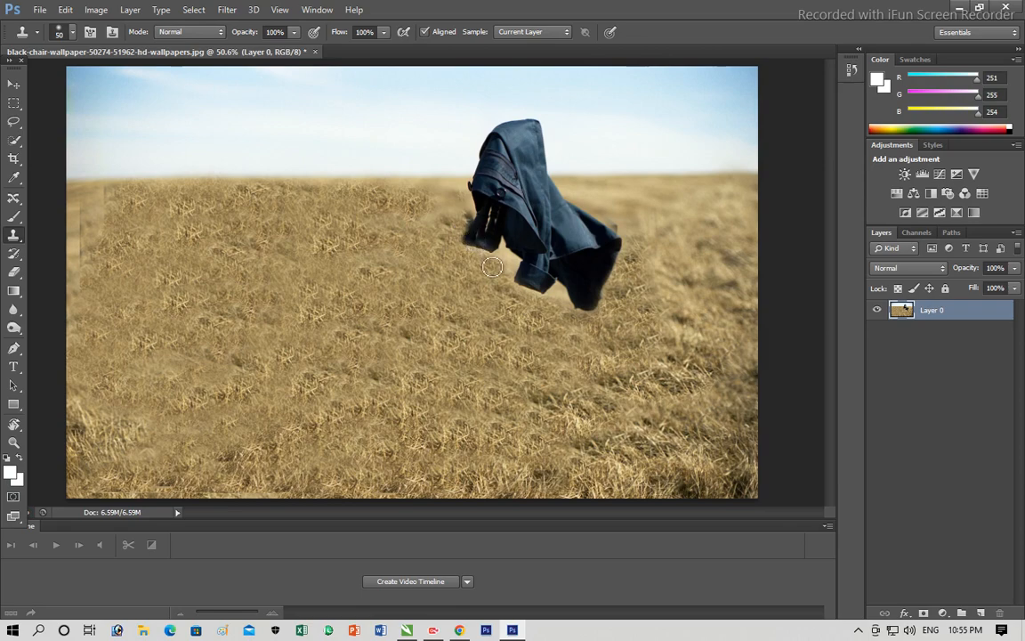
scroll(543, 334, "down", 2)
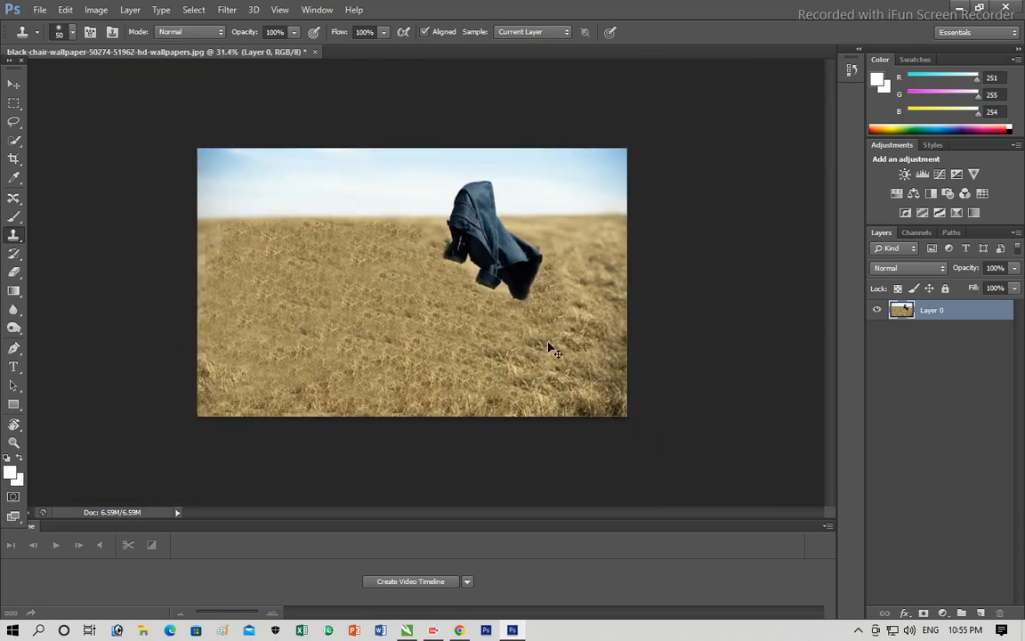
scroll(550, 348, "up", 2)
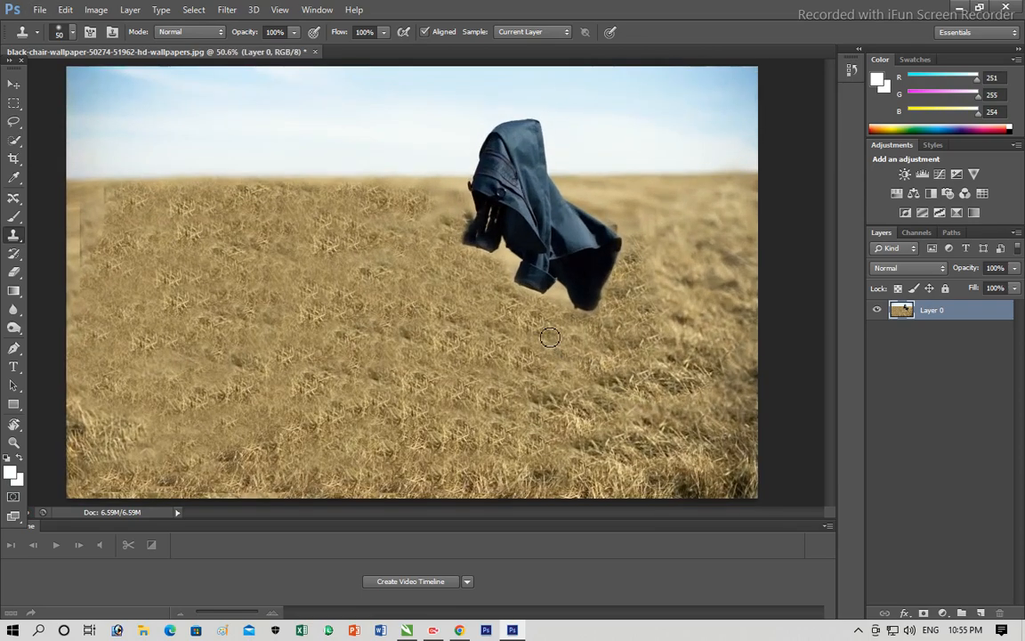
- Raise the saturation of the whole photo layer to +7 with a Hue/Saturation adjustment
key("ctrl+u")
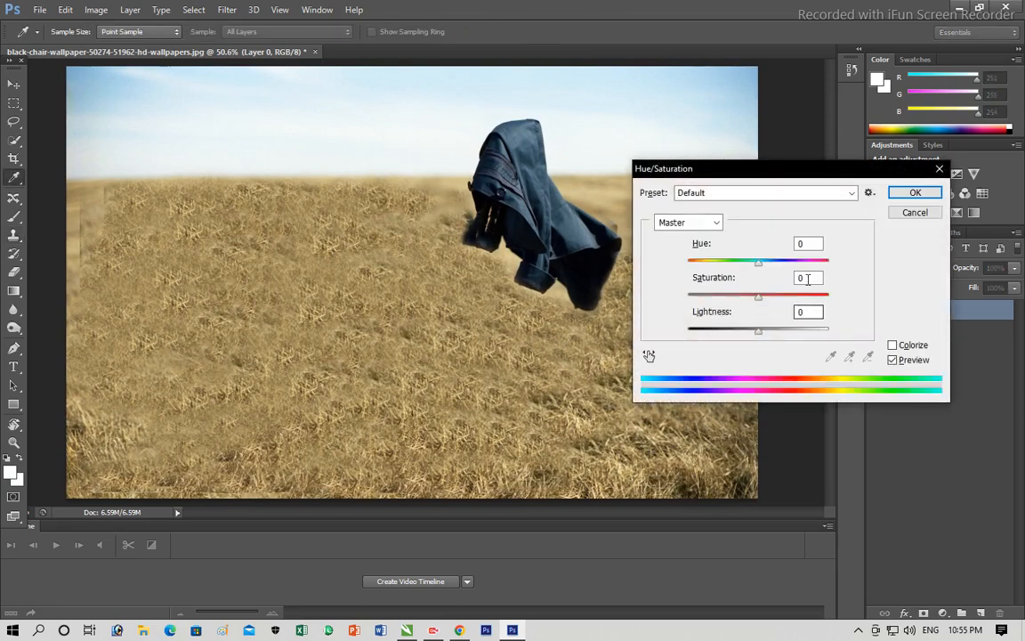
mouse_move(756, 298)
left_mouse_down()
mouse_move(780, 303)
mouse_move(761, 303)
left_mouse_up()
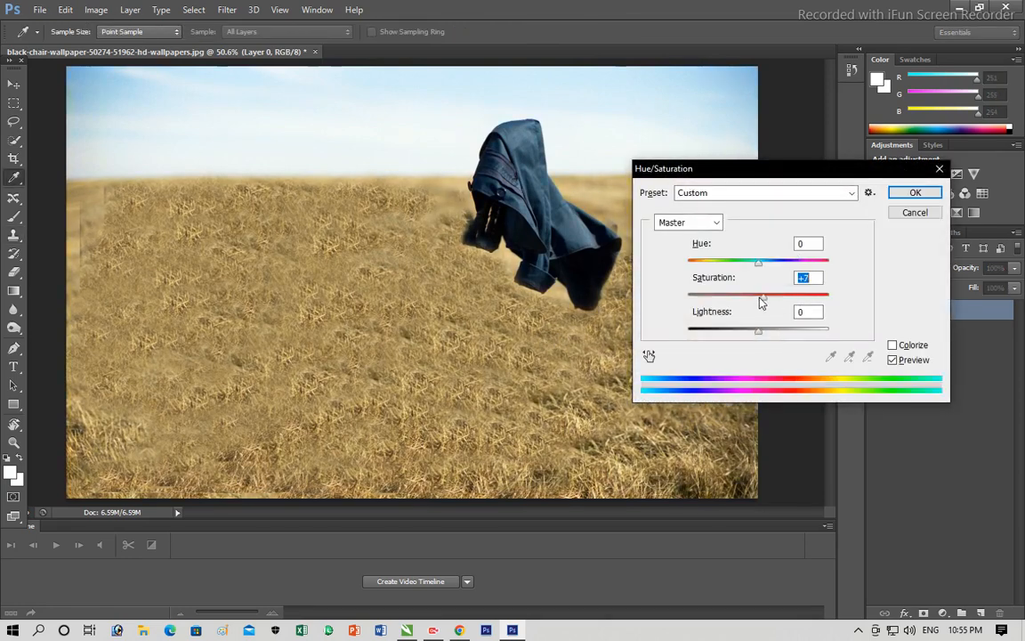
left_click(914, 192)
key("s")
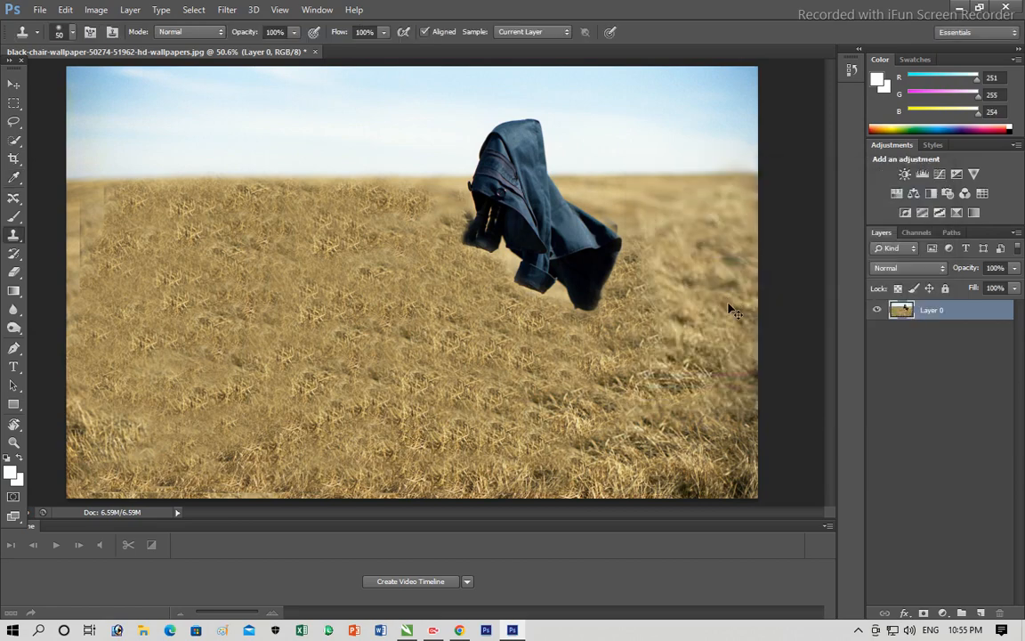
- Darken the photo's midtones with a Curves adjustment, mapping RGB input 126 to output 112, and switch to the Move tool
key("ctrl+m")
left_click(708, 277)
left_click_drag(709, 278, 713, 282)
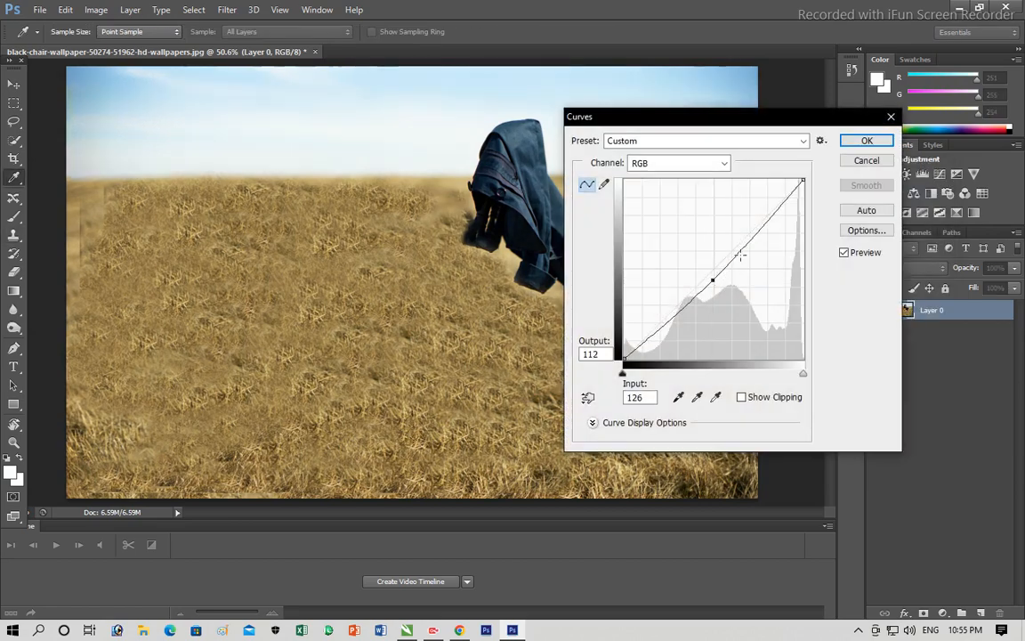
left_click(864, 141)
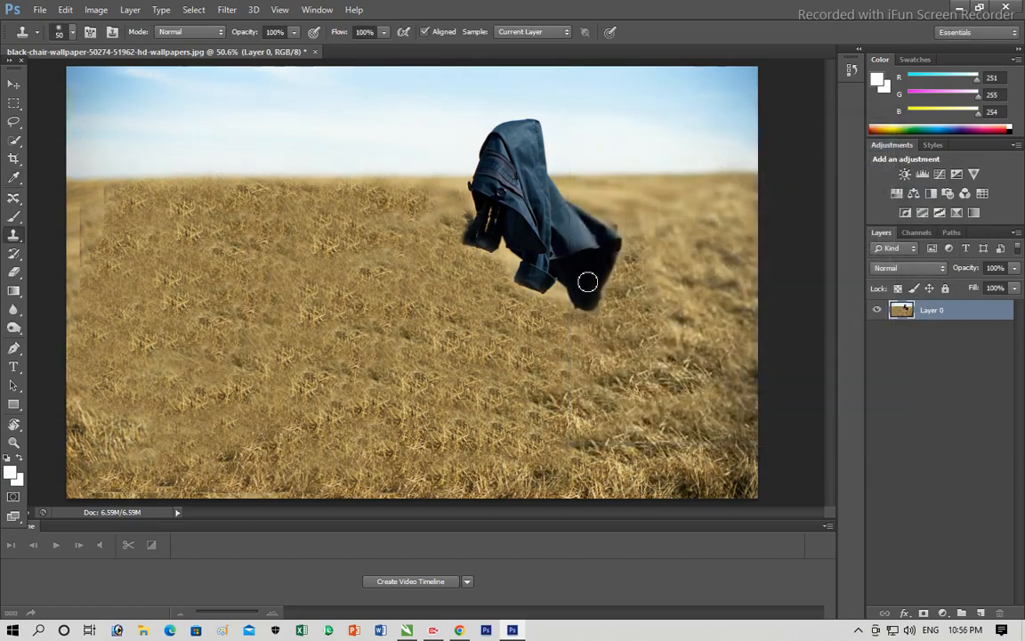
left_click(14, 84)
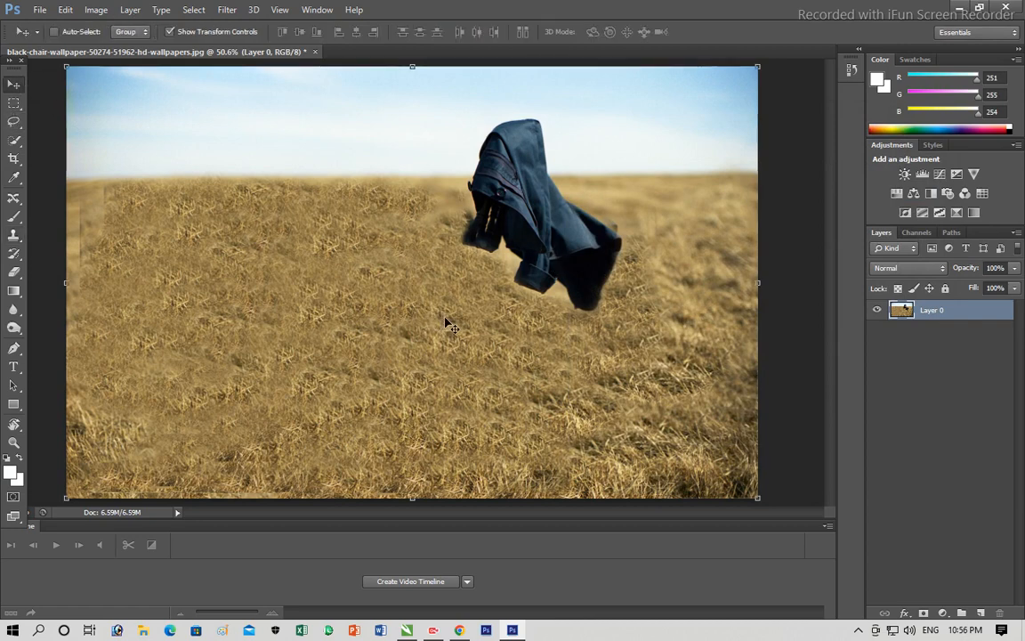